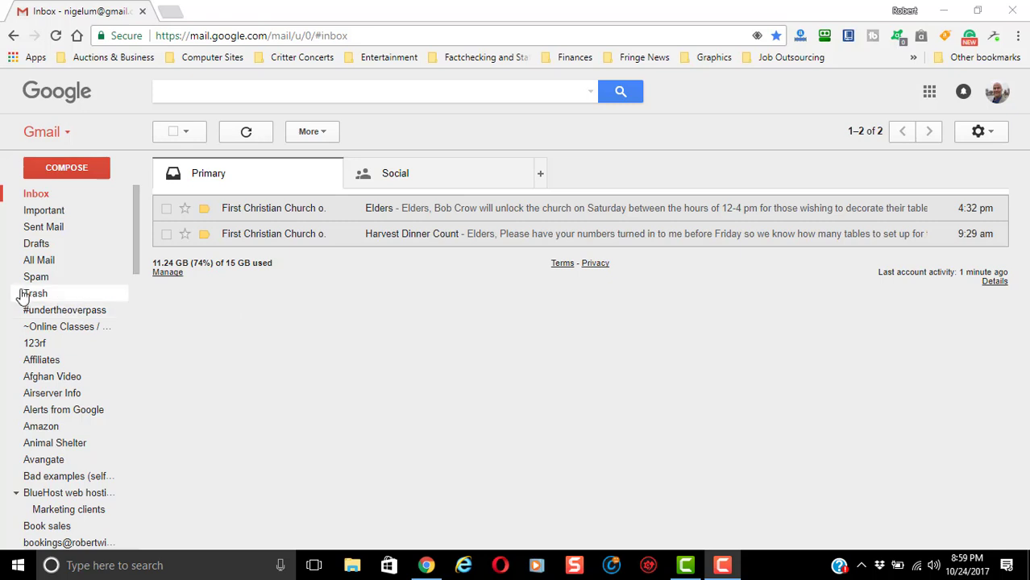
Step: Check the Spam folder and return to the inbox
left_click(34, 278)
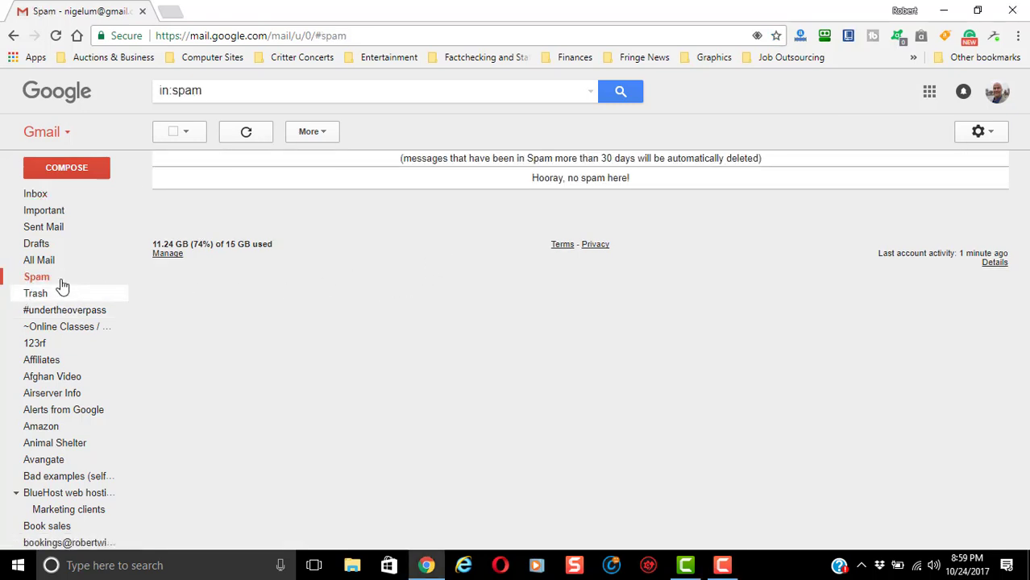
left_click(48, 196)
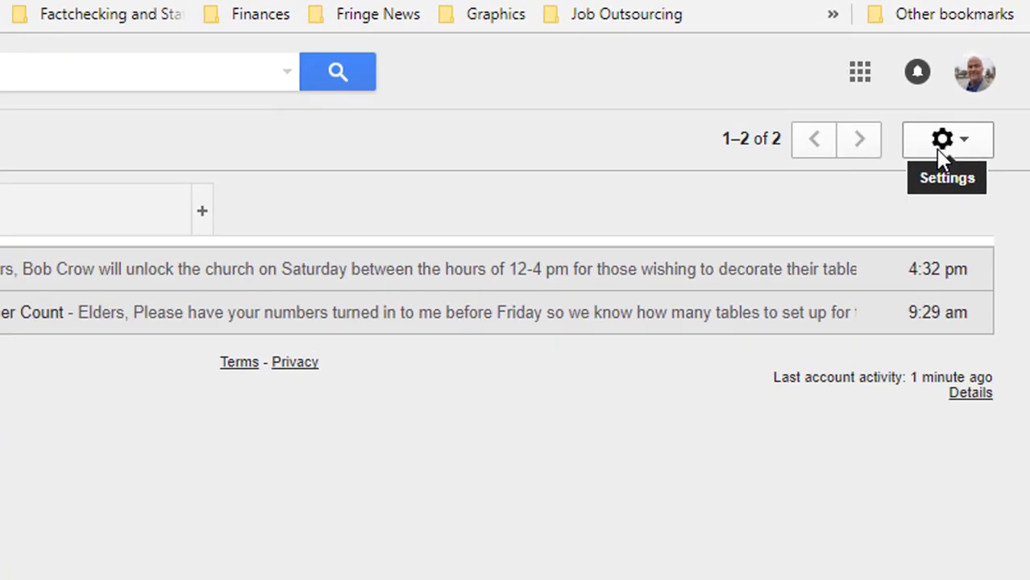
Step: View the general mail settings and return to the inbox
left_click(818, 354)
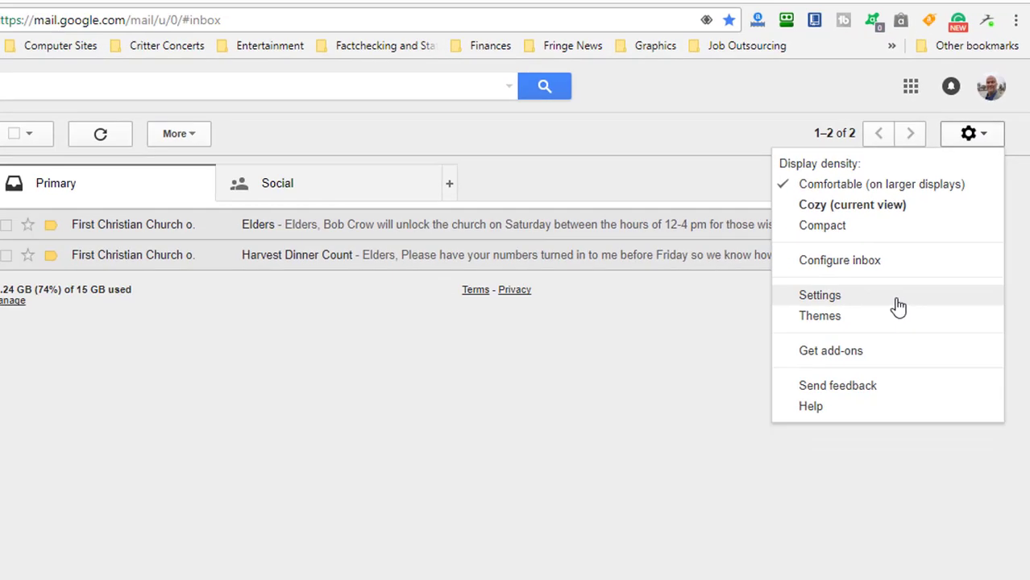
left_click(838, 376)
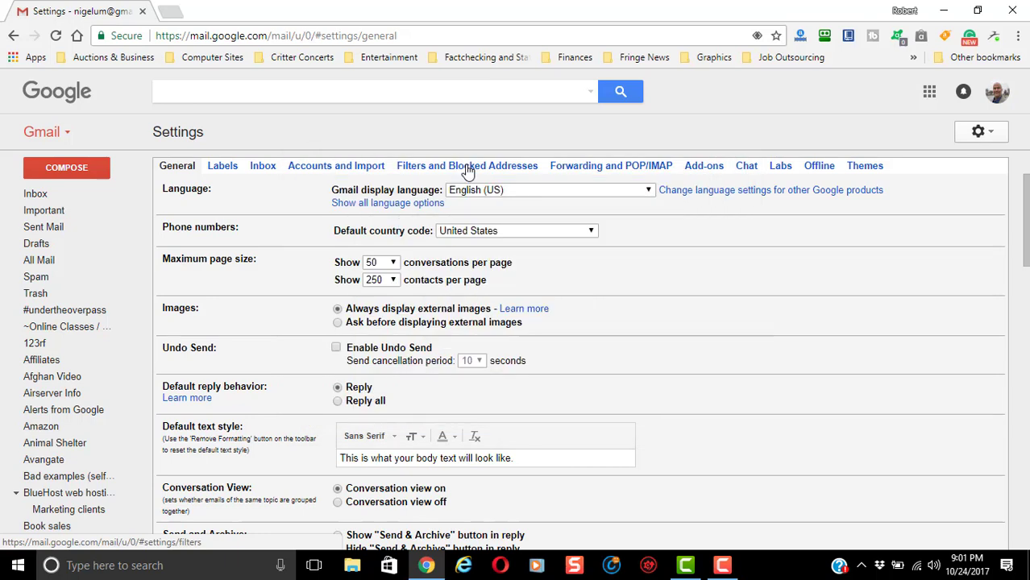
left_click(35, 196)
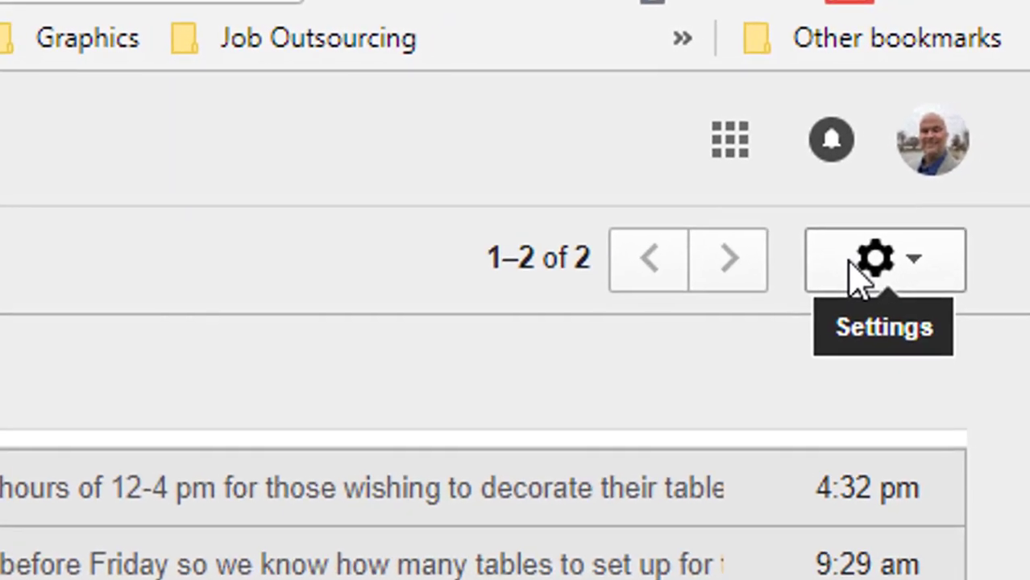
Step: Open the Filters and Blocked Addresses settings and look over the blank new-filter form before closing it
left_click(969, 134)
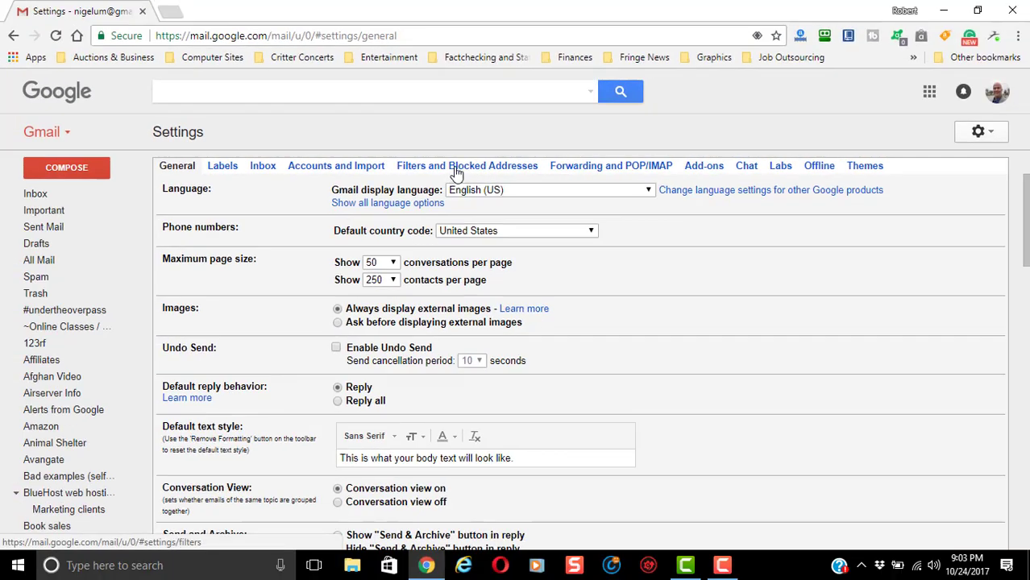
left_click(457, 171)
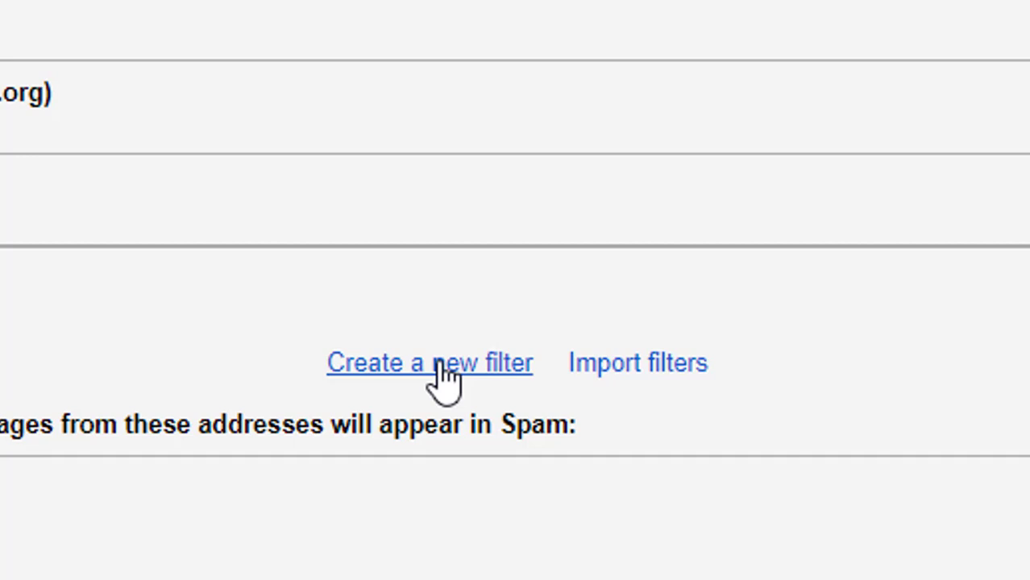
left_click(441, 367)
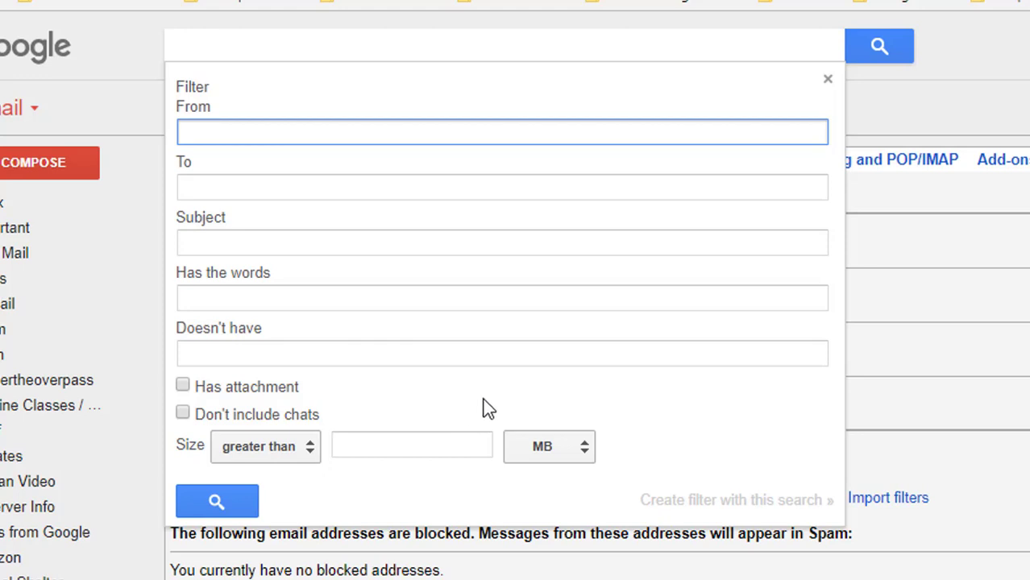
left_click(827, 80)
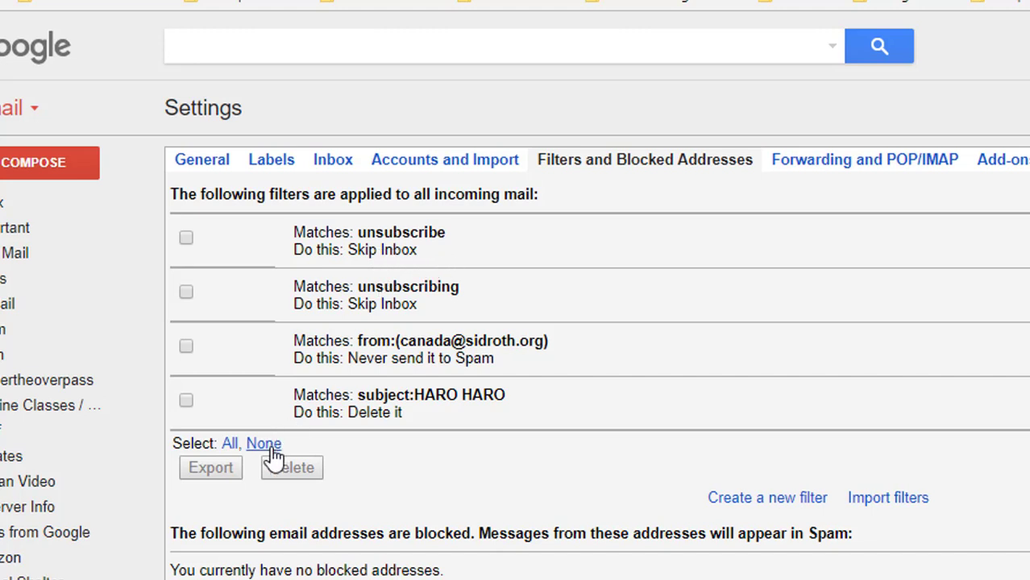
Step: Start a new filter for messages with the subject "make money" and continue to its action options
left_click(773, 498)
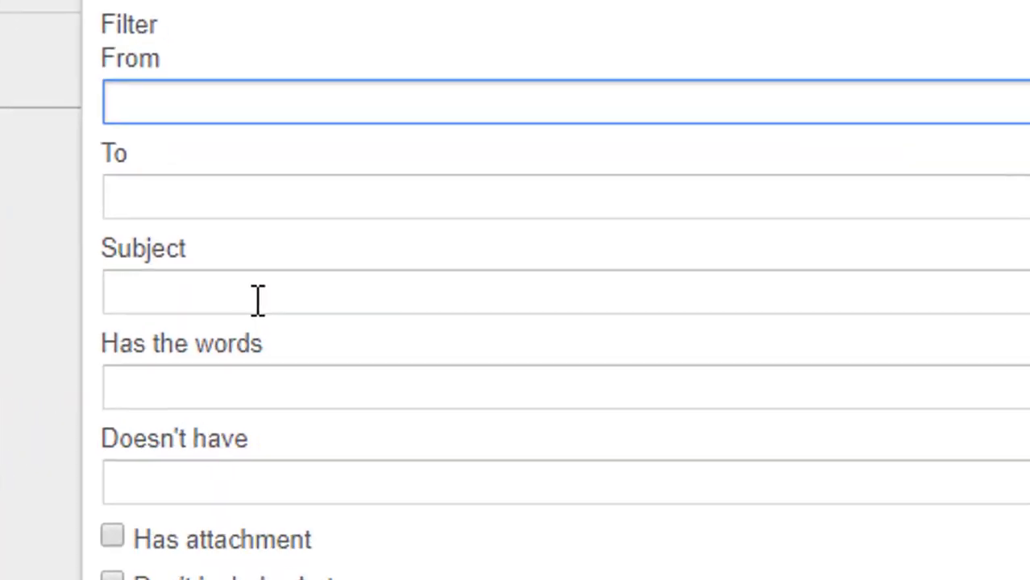
left_click(259, 300)
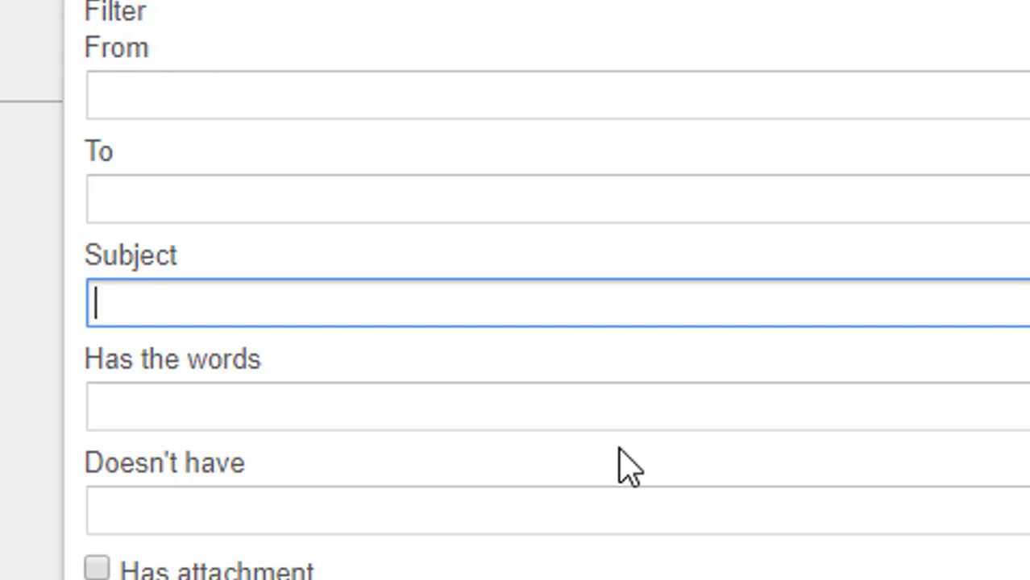
type("m")
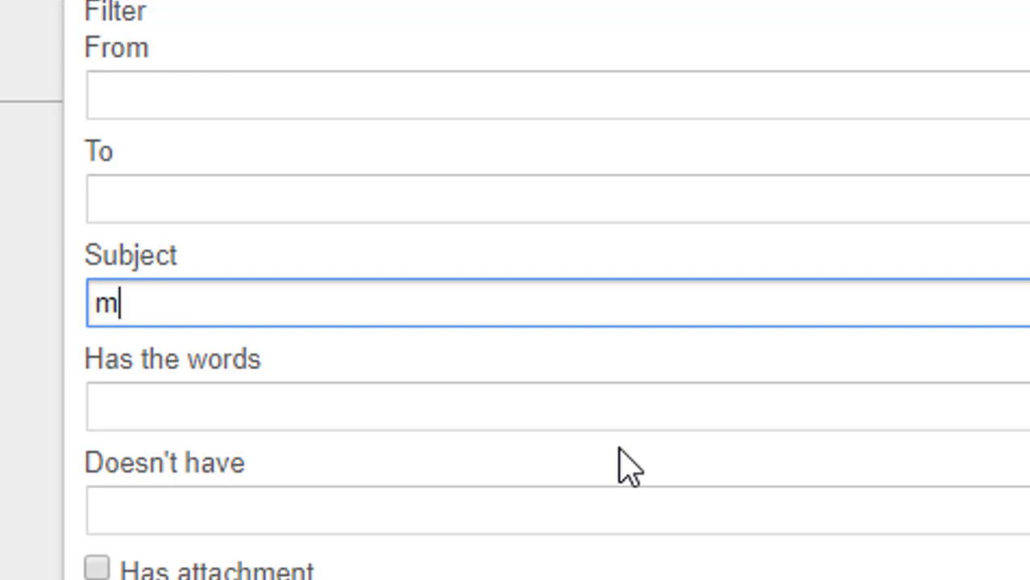
type("ake money")
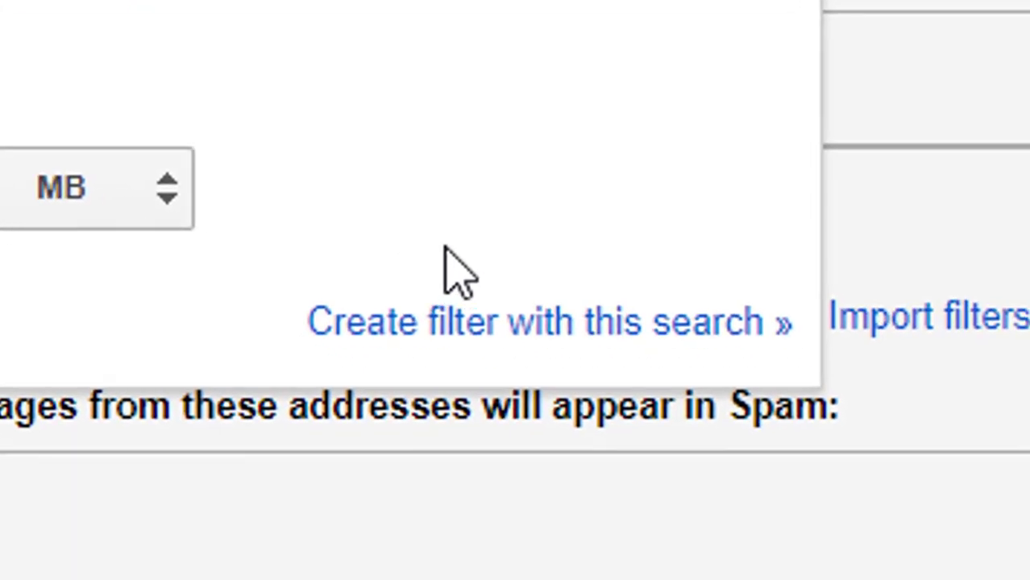
left_click(547, 325)
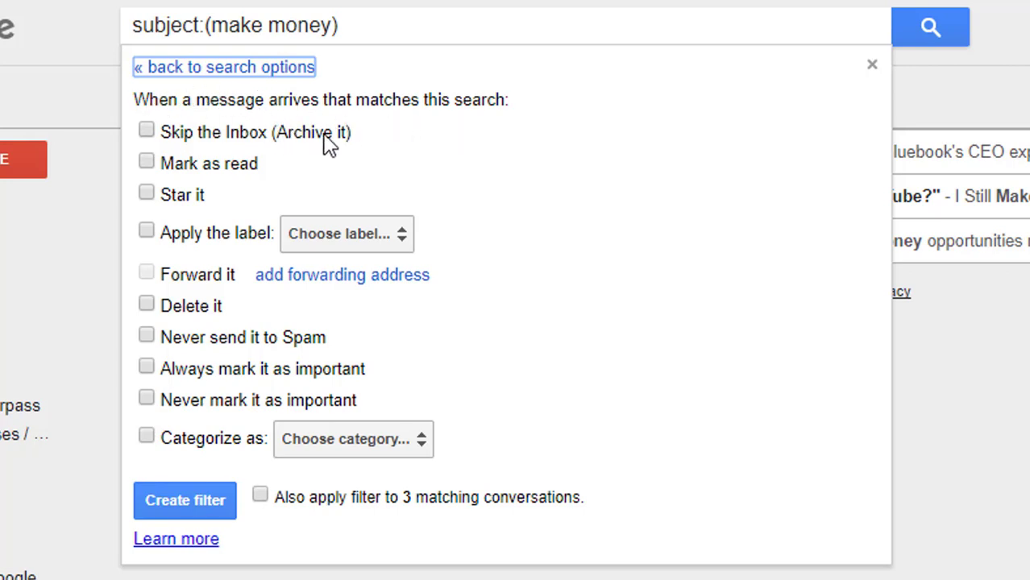
left_click(146, 240)
left_click(146, 232)
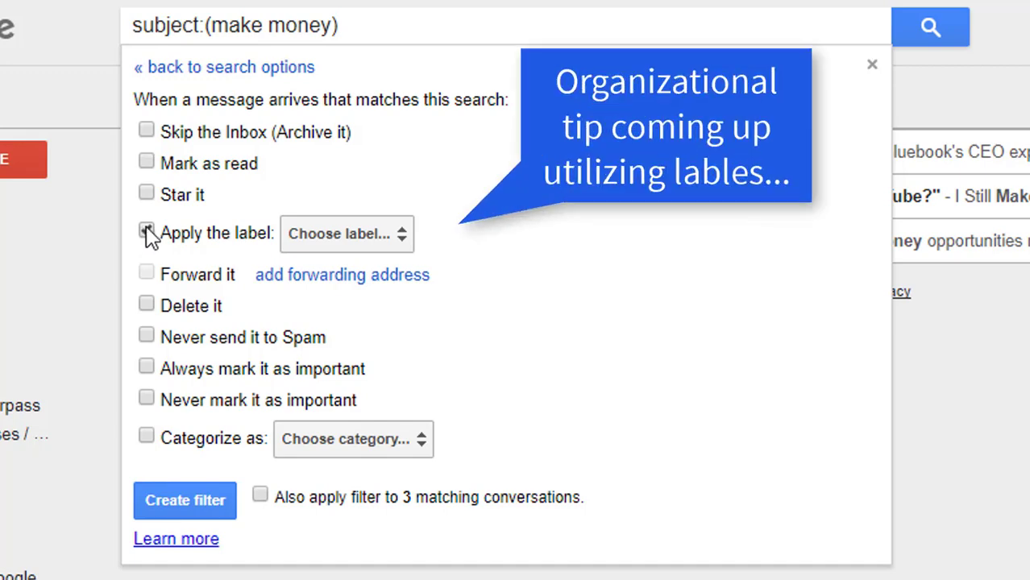
left_click(377, 243)
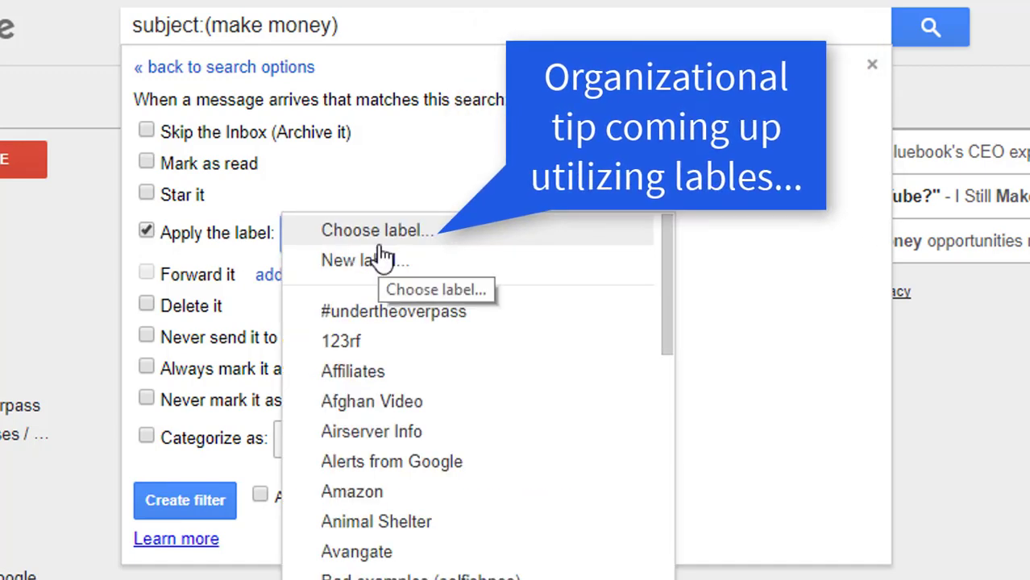
key("Escape")
left_click(148, 233)
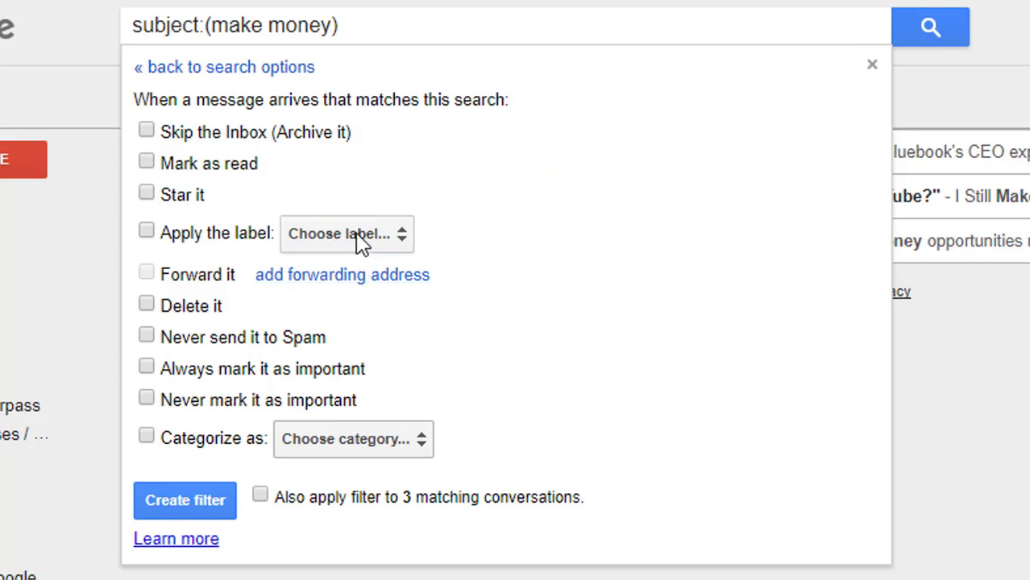
left_click(332, 235)
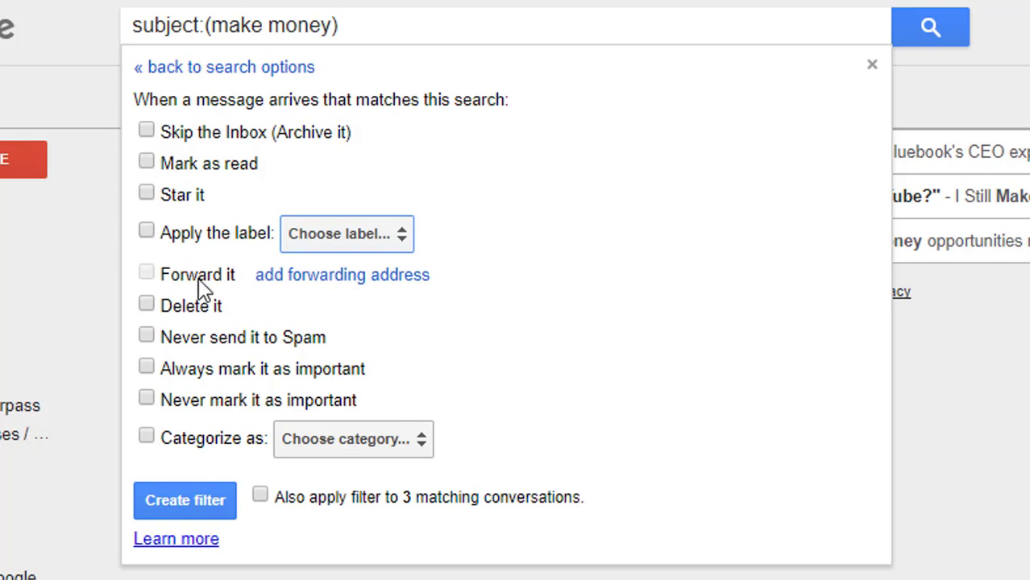
Step: Set the "make money" filter to delete matching messages and create it
left_click(146, 306)
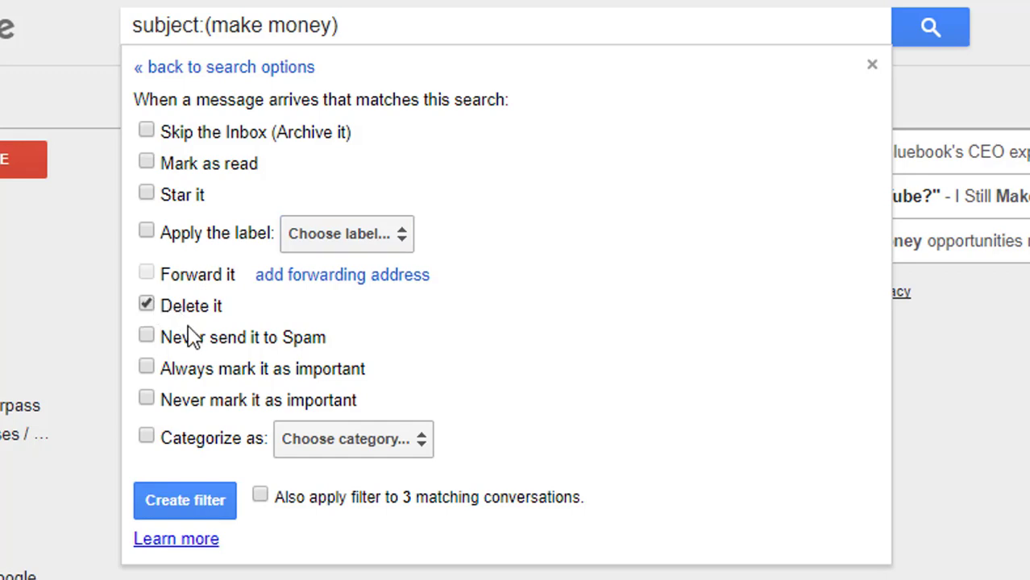
left_click(209, 510)
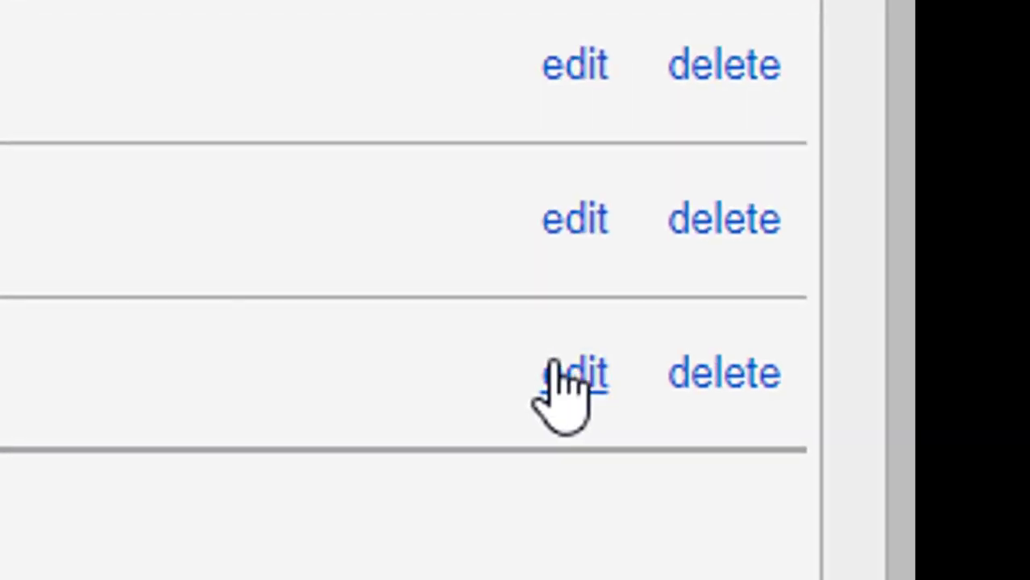
Step: Review the search criteria and actions of the "make money" filter and cancel the edit
left_click(557, 373)
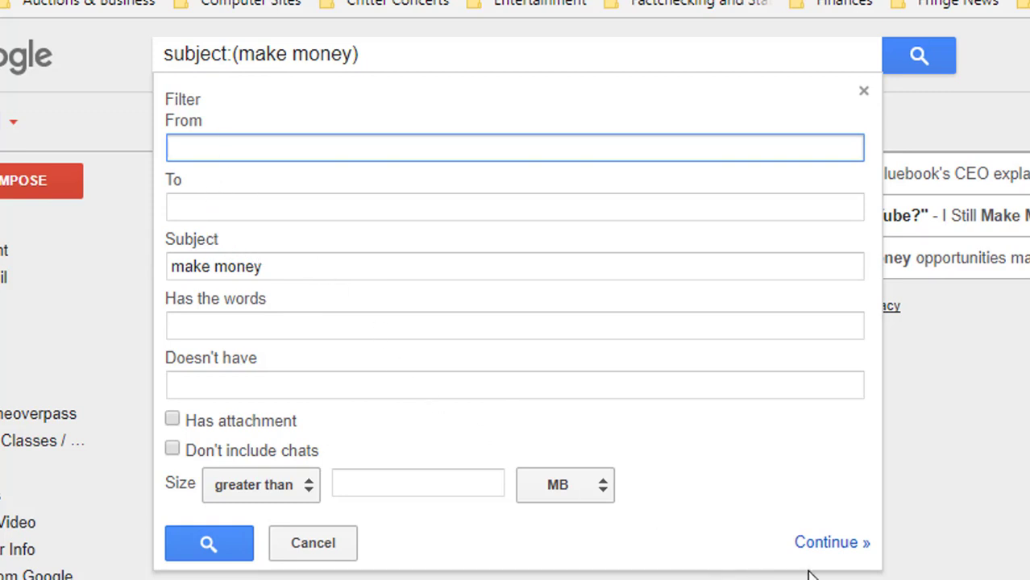
left_click(821, 543)
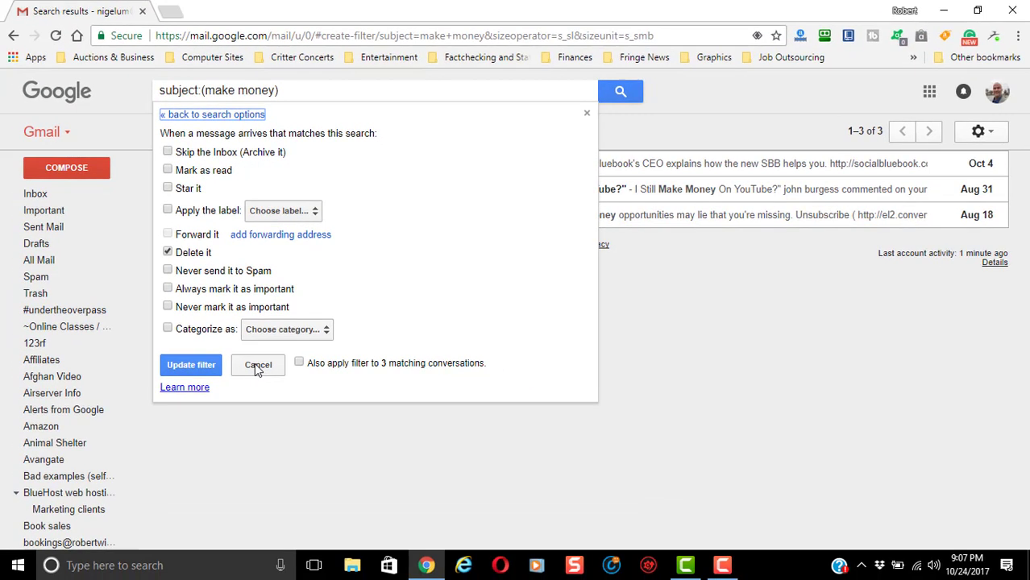
left_click(325, 503)
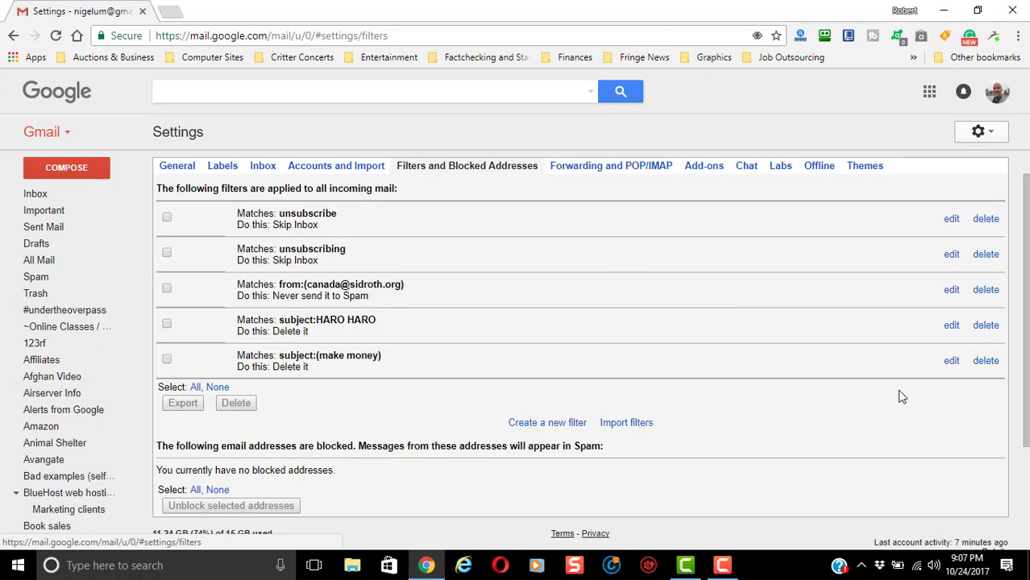
Step: Delete the "make money" filter and confirm its removal
left_click(985, 361)
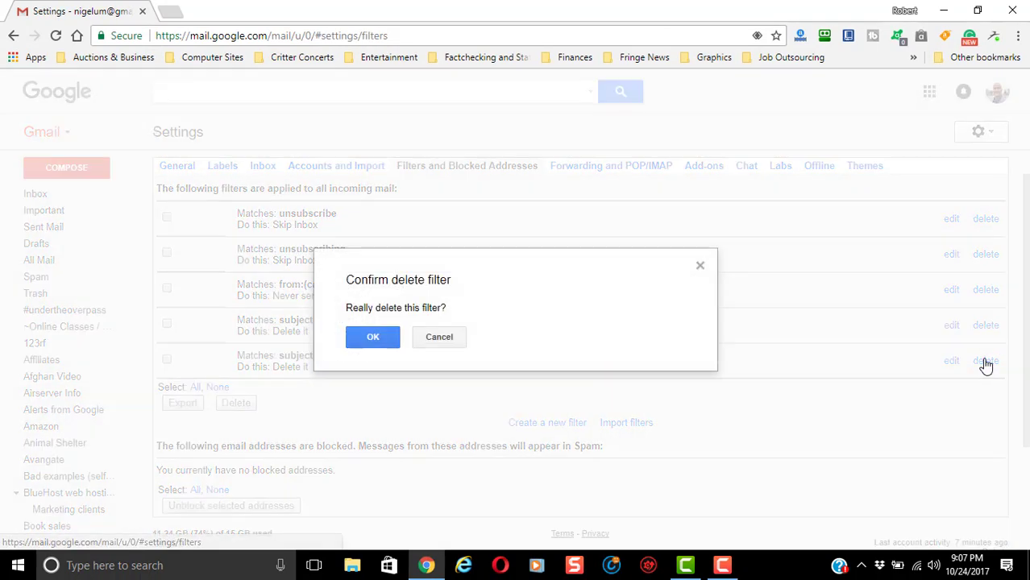
left_click(373, 338)
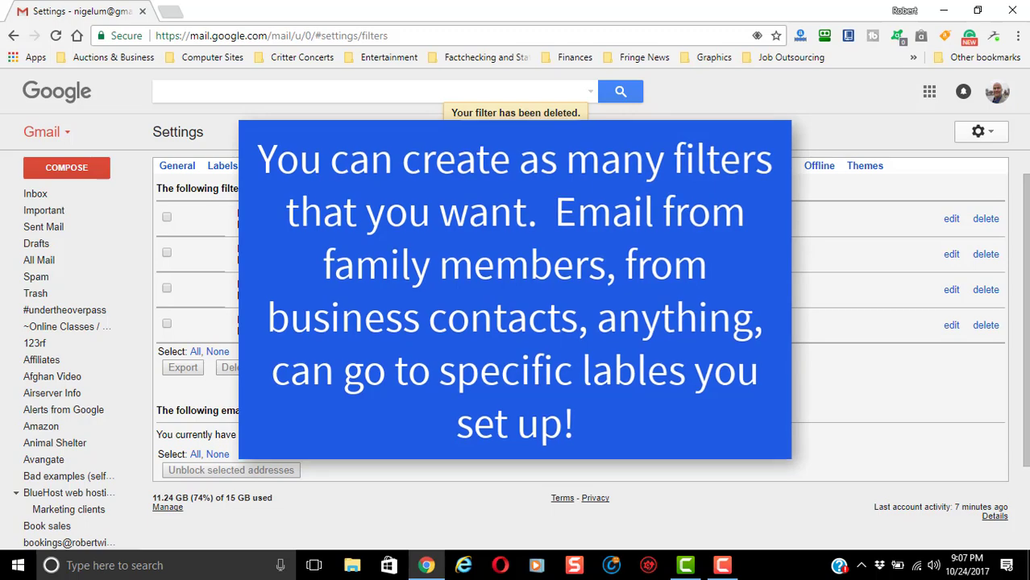
Step: Look over the blank new-filter form, close it, and browse the full list of mailbox labels
left_click(542, 389)
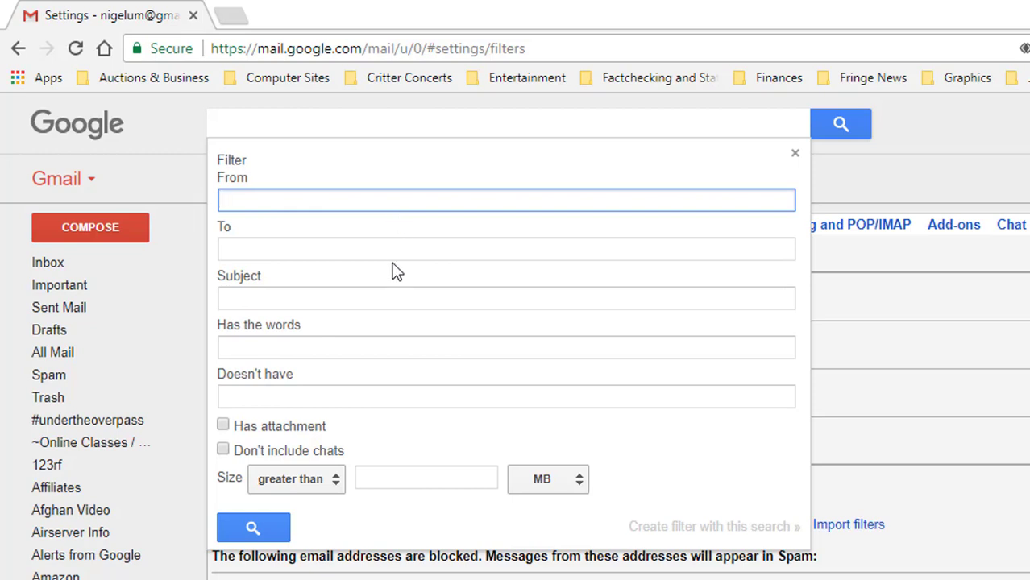
left_click(795, 158)
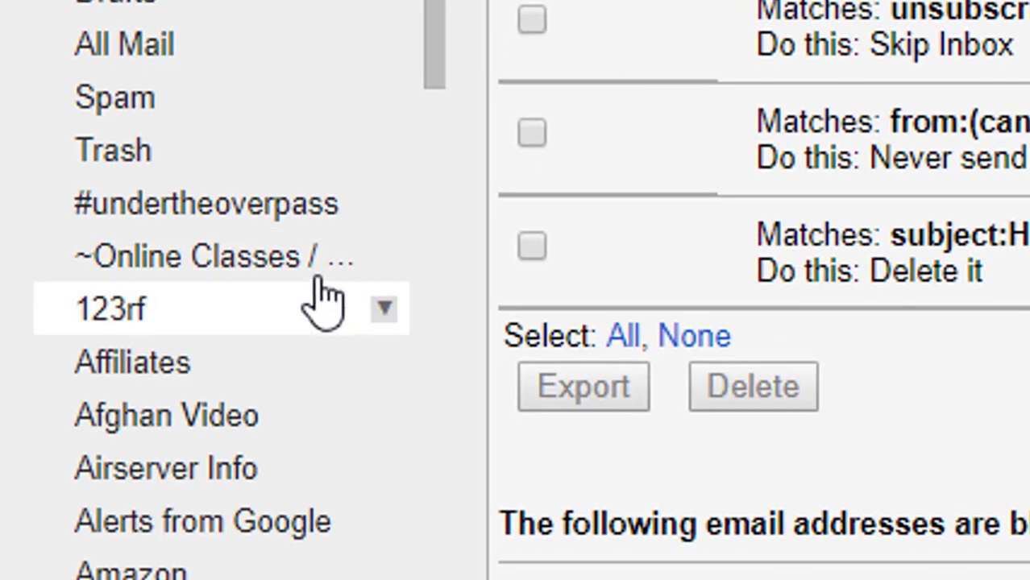
scroll(230, 355, "down", 10)
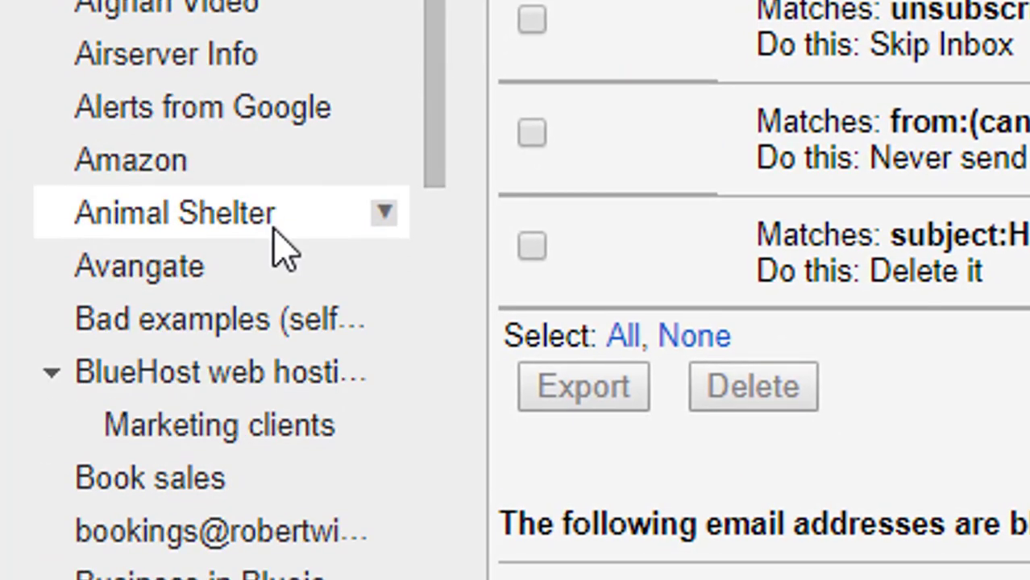
scroll(242, 222, "down", 15)
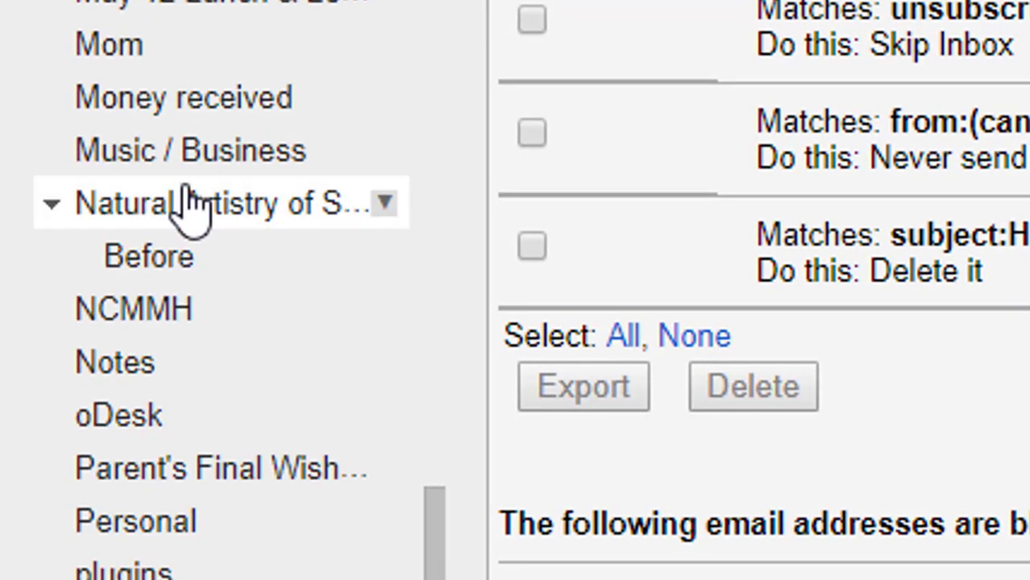
scroll(187, 208, "down", 3)
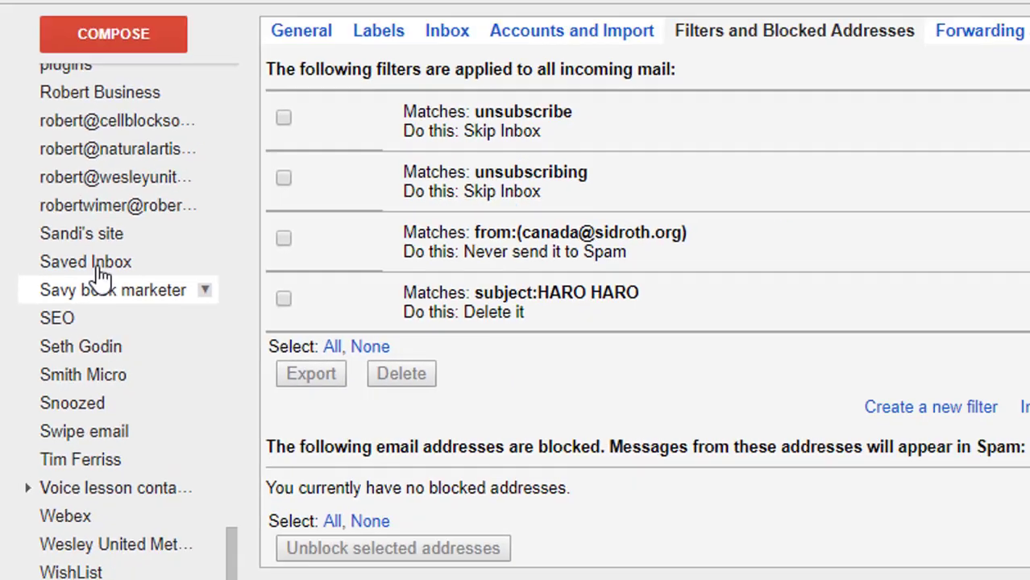
scroll(58, 311, "up", 6)
scroll(56, 310, "up", 10)
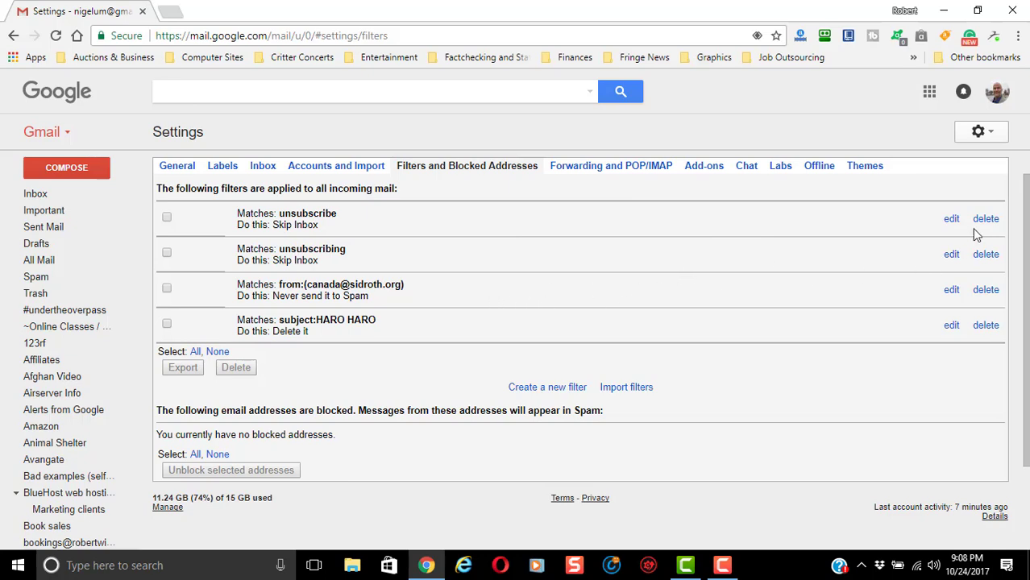
Step: Try limiting the "unsubscribe" filter to messages with attachments, look over its actions and category choices, and cancel the edit
left_click(951, 220)
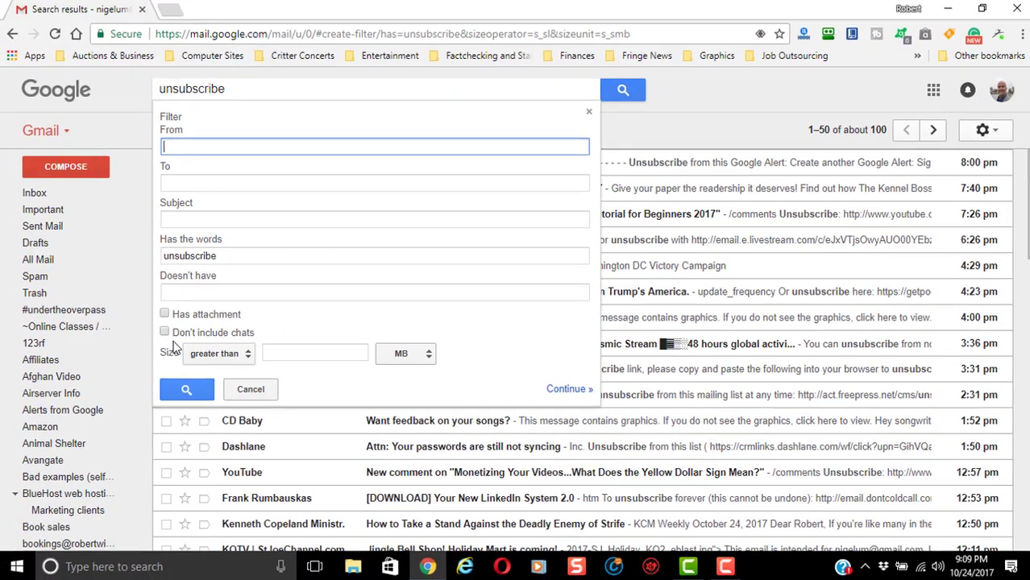
left_click(165, 315)
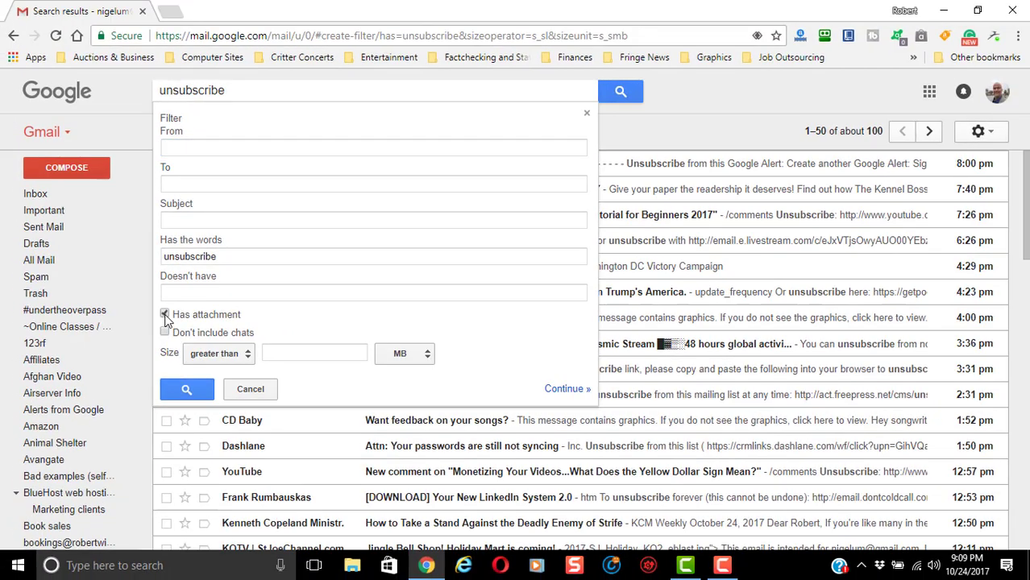
left_click(571, 390)
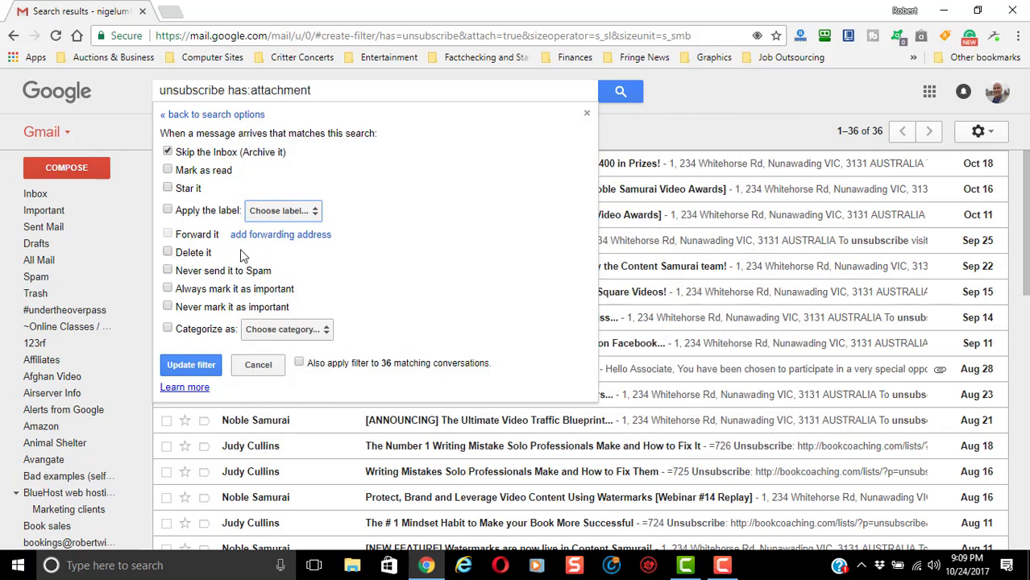
left_click(313, 337)
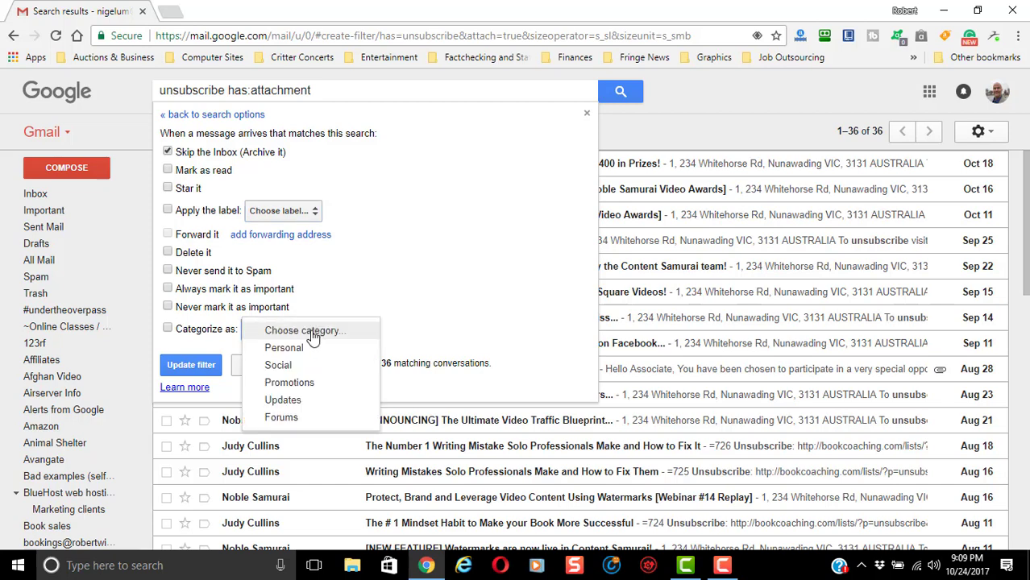
left_click(418, 283)
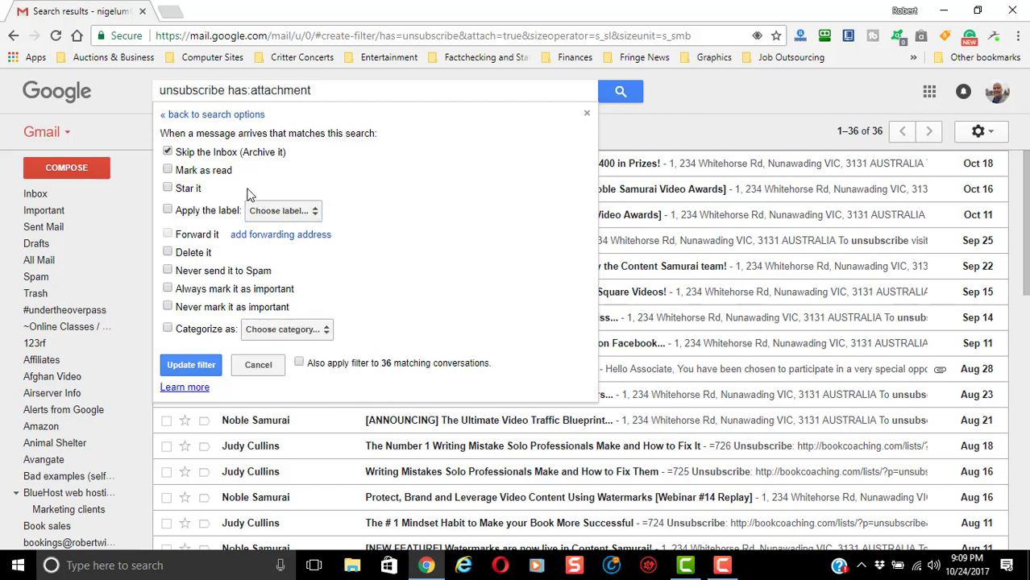
left_click(260, 366)
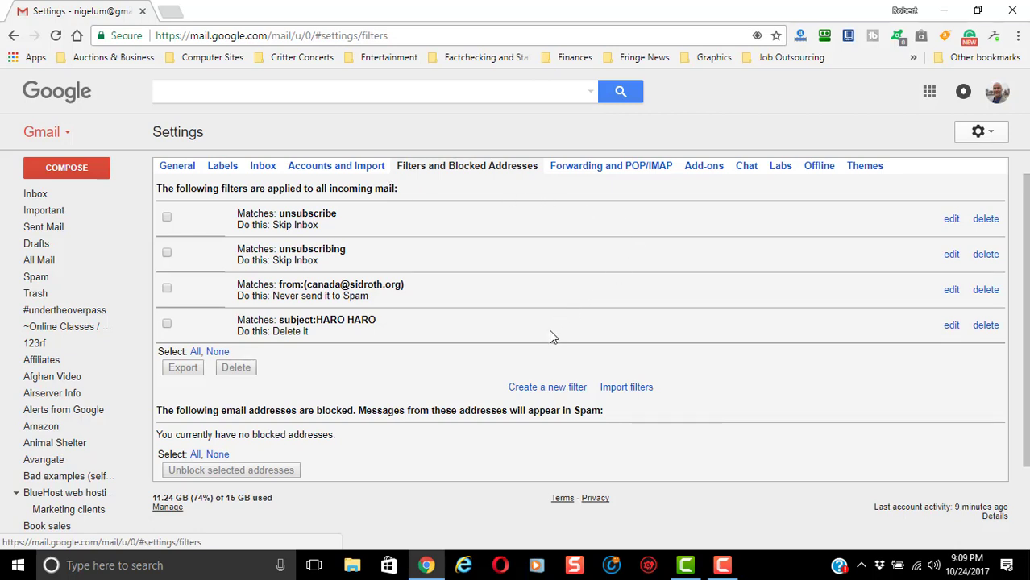
Step: Examine the size unit and size comparison choices in a blank new-filter form and close the form
left_click(547, 387)
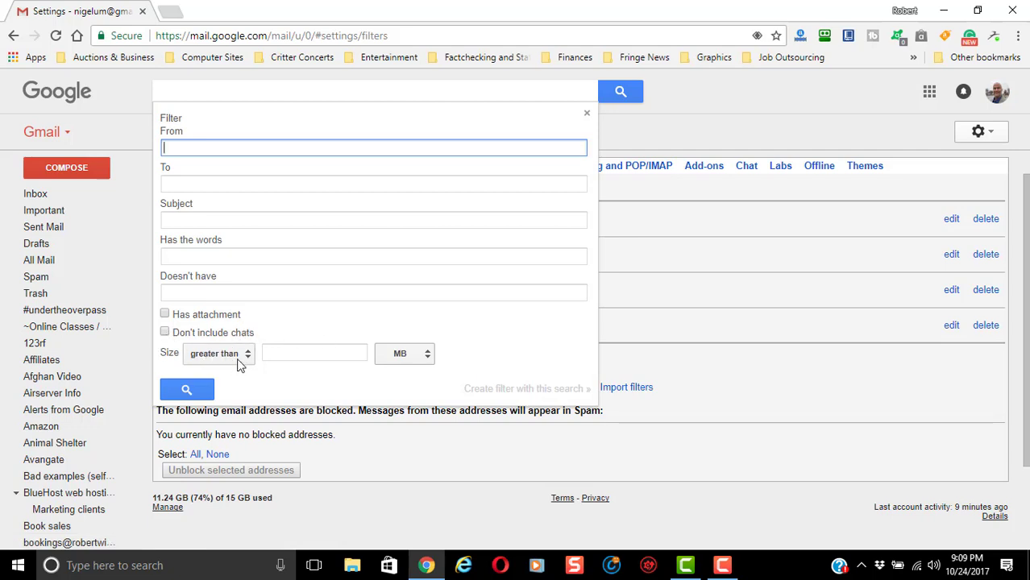
left_click(405, 354)
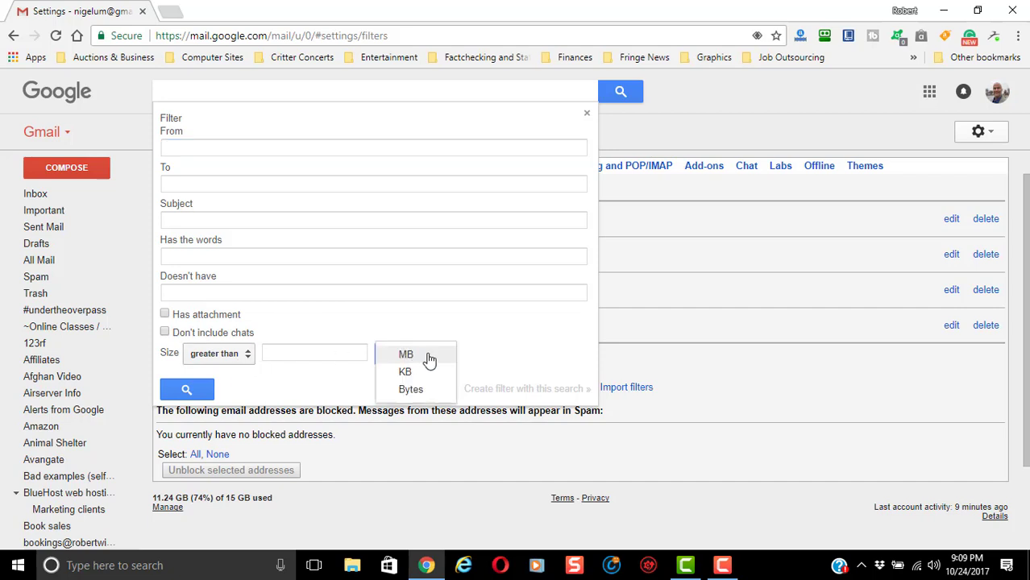
left_click(510, 340)
left_click(228, 358)
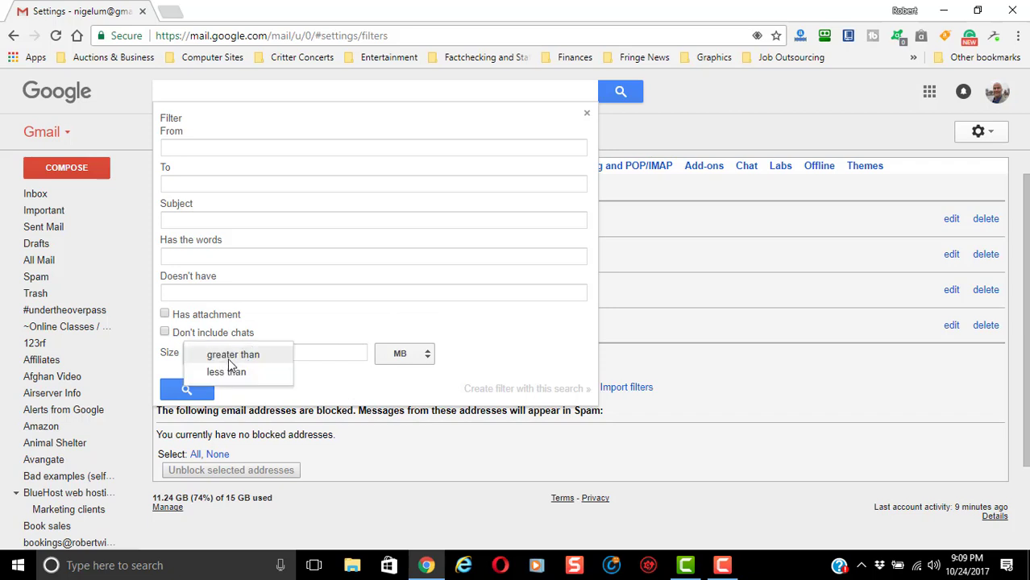
left_click(374, 329)
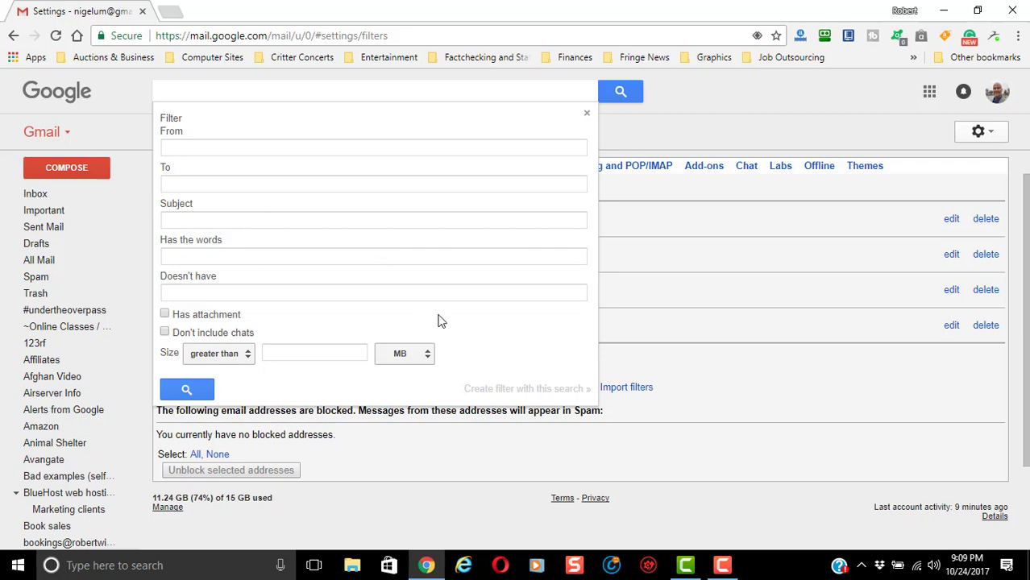
left_click(588, 117)
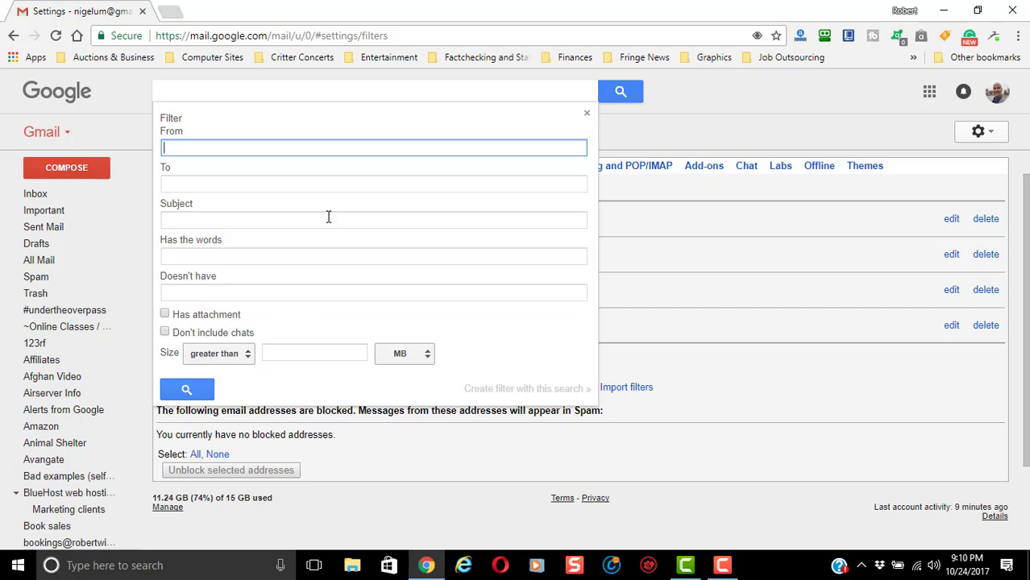
left_click(587, 117)
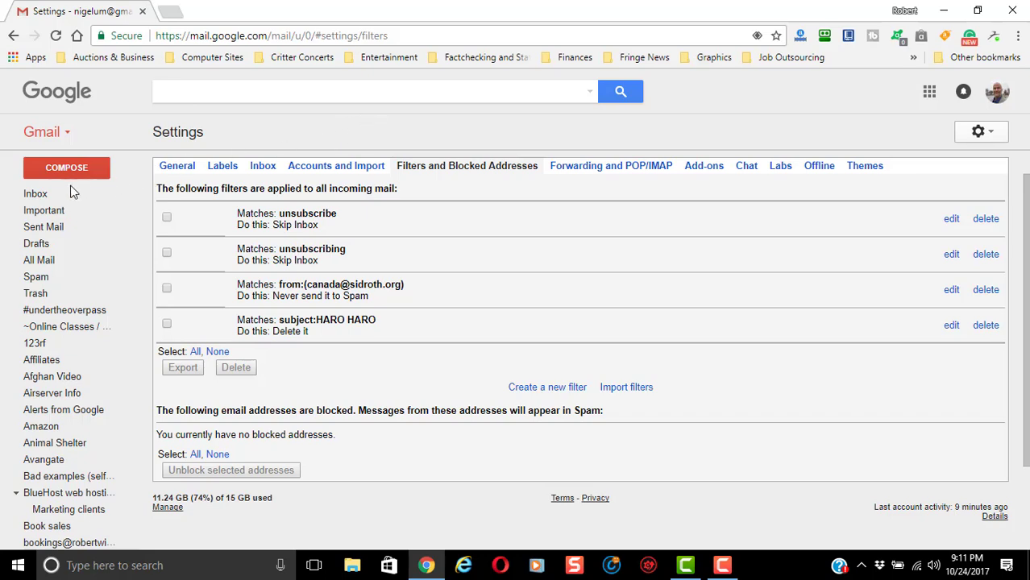
Step: Go from the inbox to the Filters and Blocked Addresses settings, and view and close a blank new-filter form
left_click(46, 197)
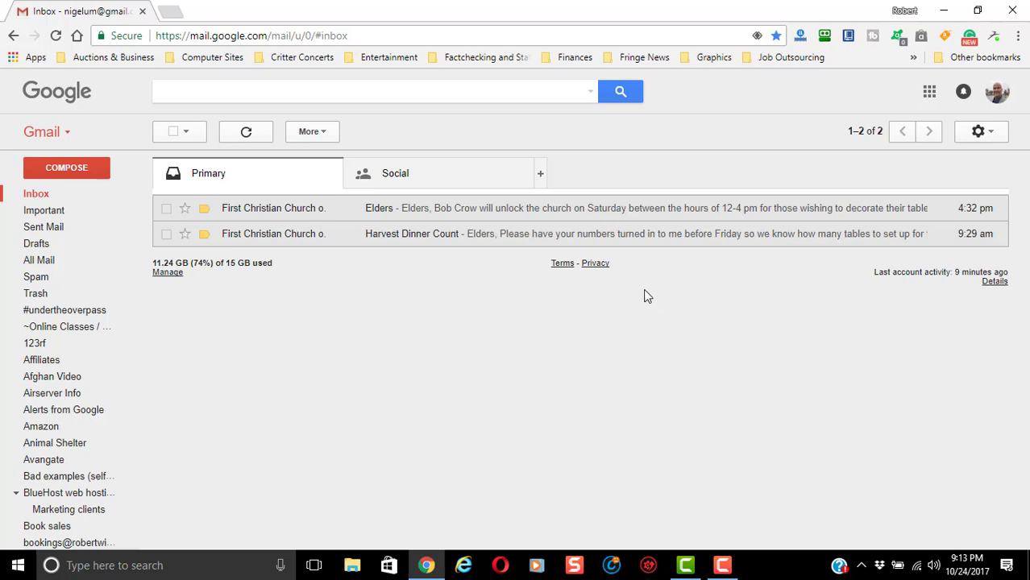
left_click(980, 143)
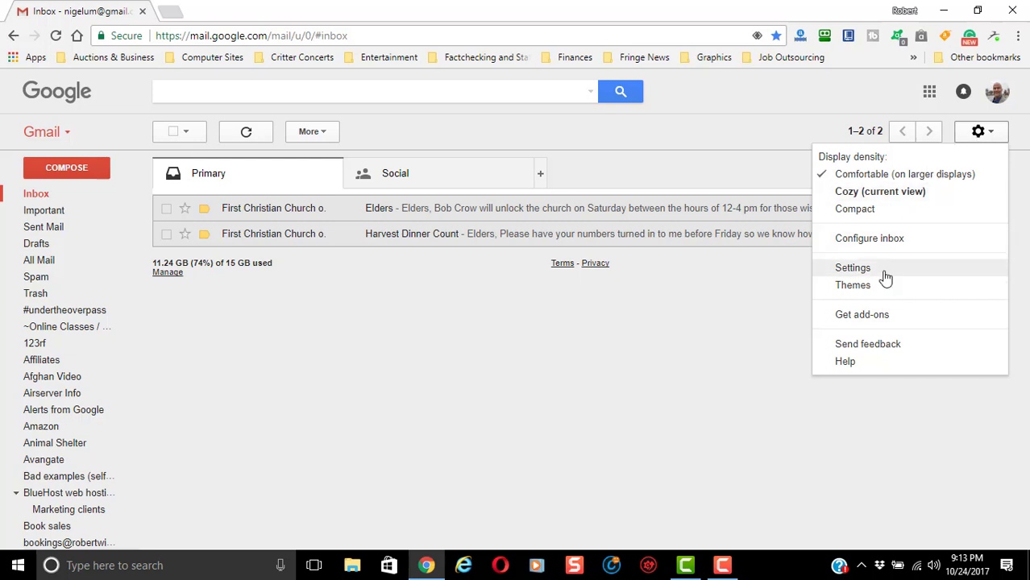
left_click(855, 269)
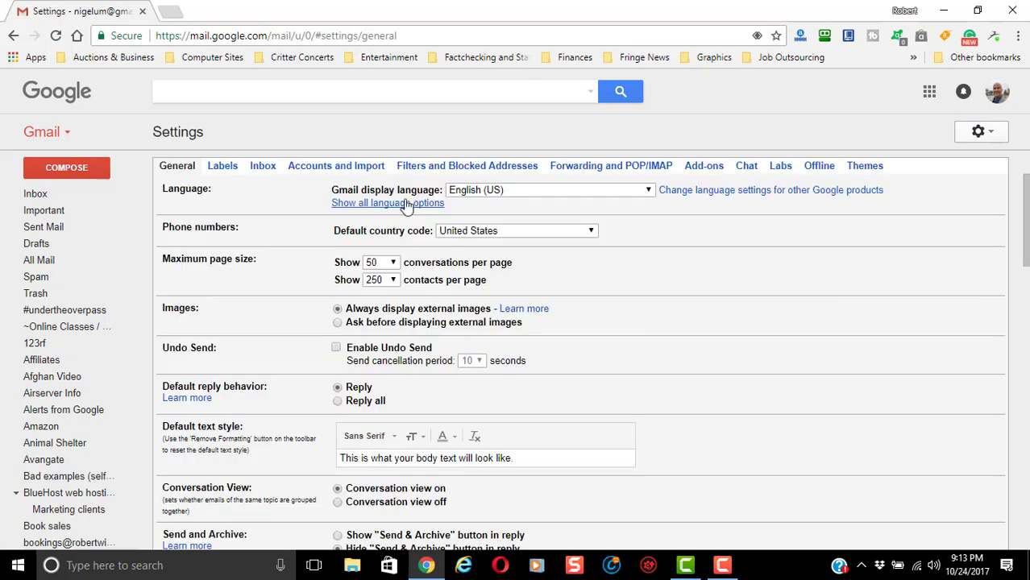
left_click(462, 173)
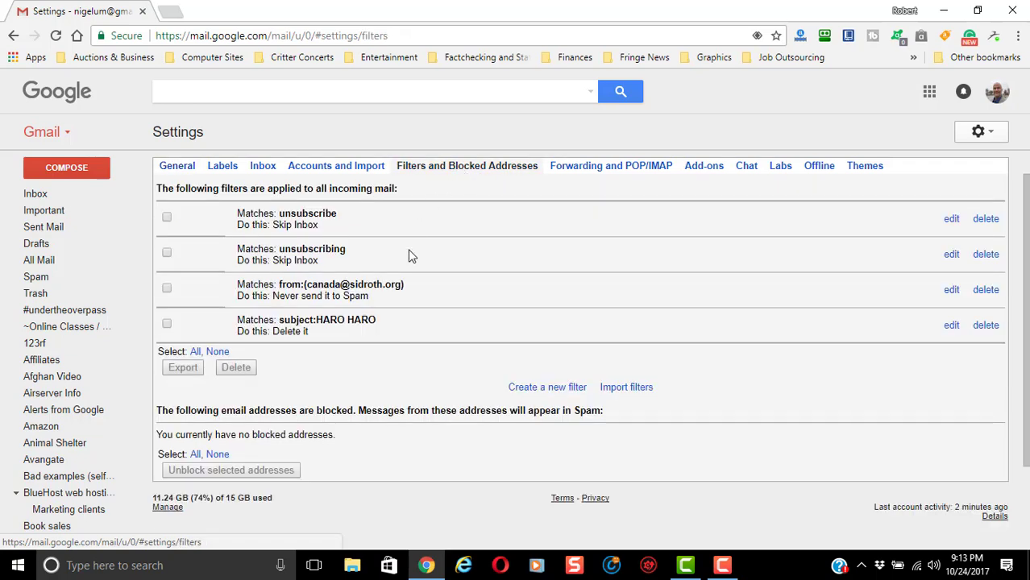
left_click(562, 389)
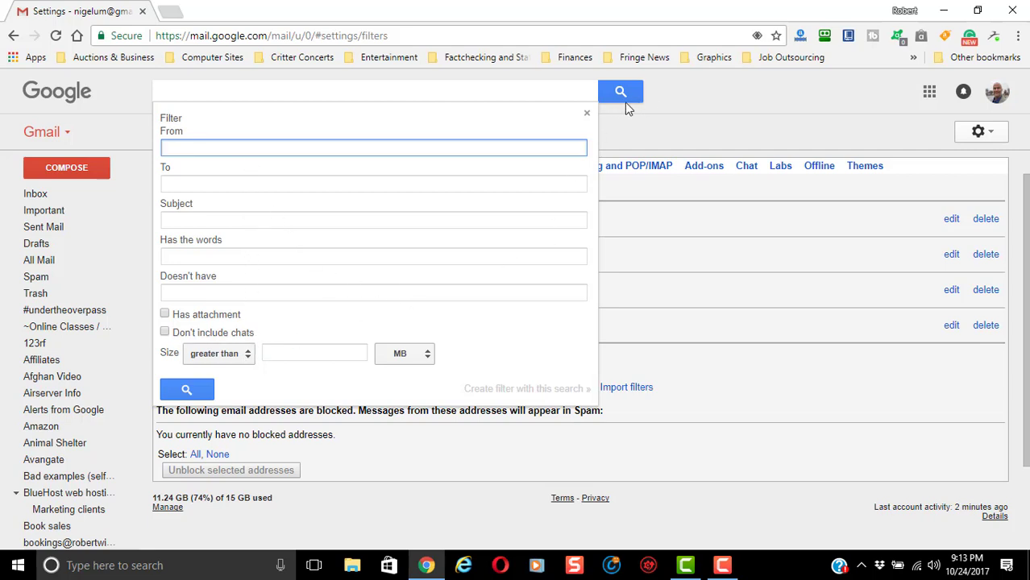
left_click(587, 114)
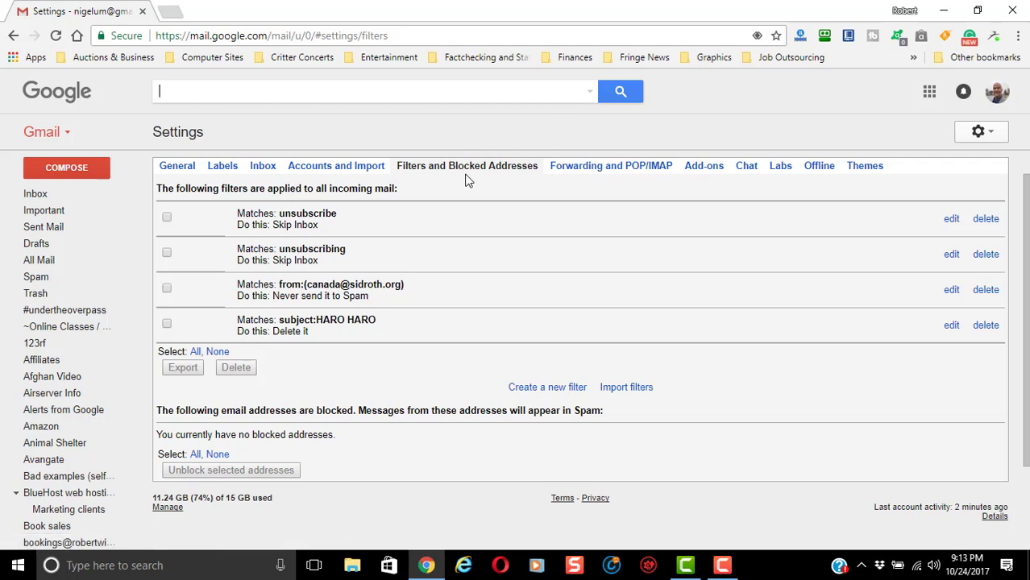
Step: Return to the inbox and browse the list of mailbox labels
left_click(24, 196)
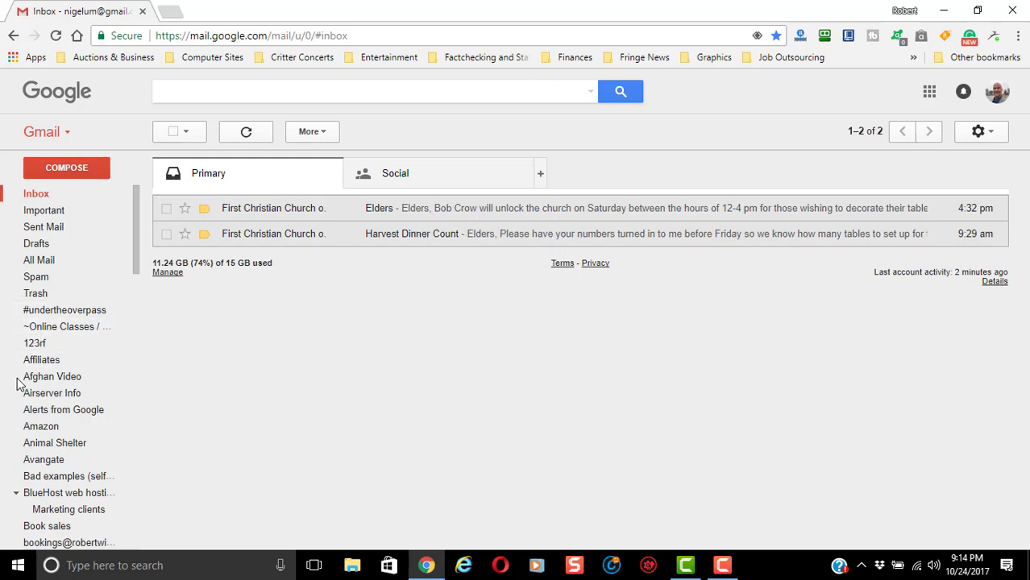
scroll(61, 403, "down", 10)
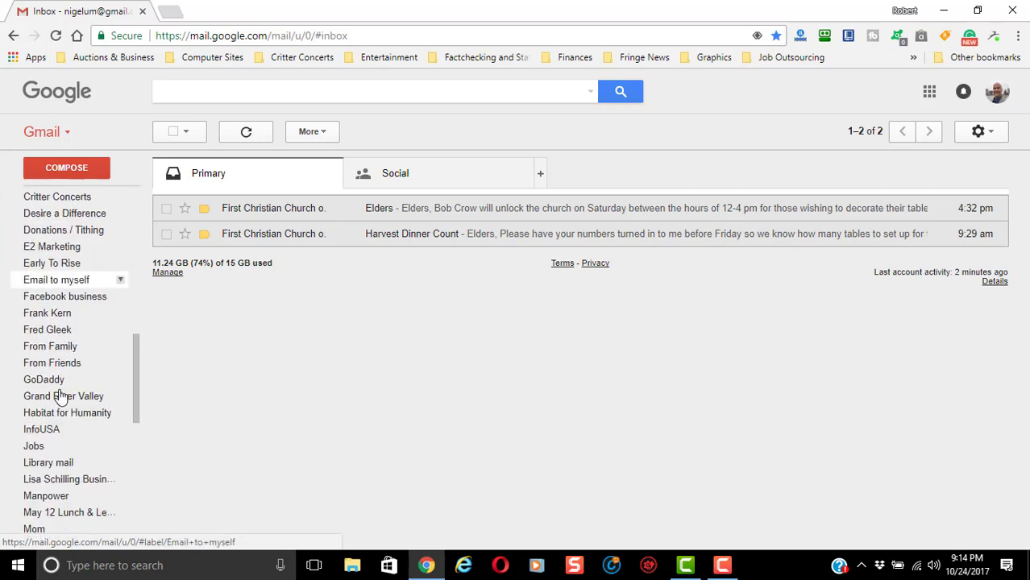
scroll(62, 393, "up", 10)
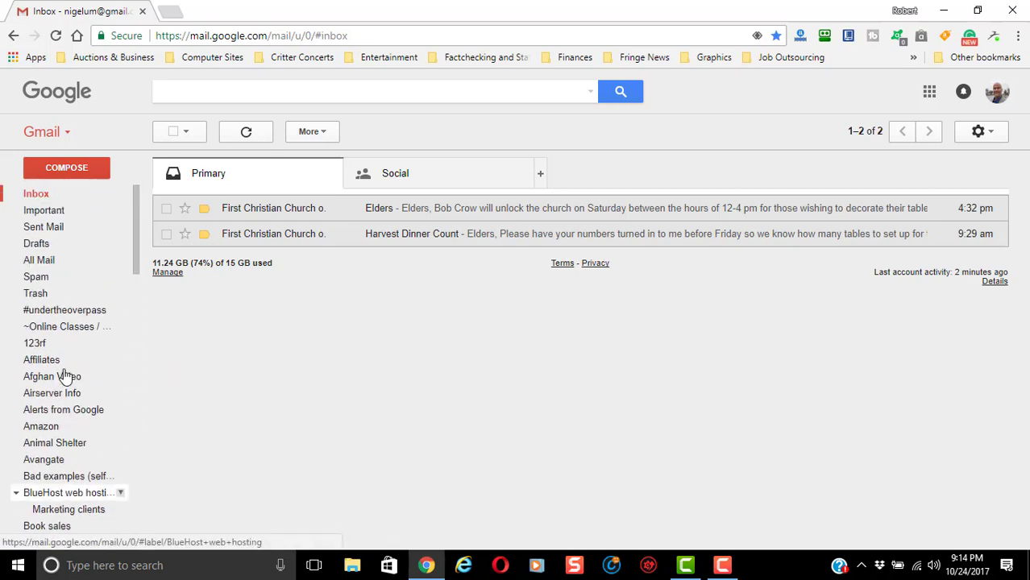